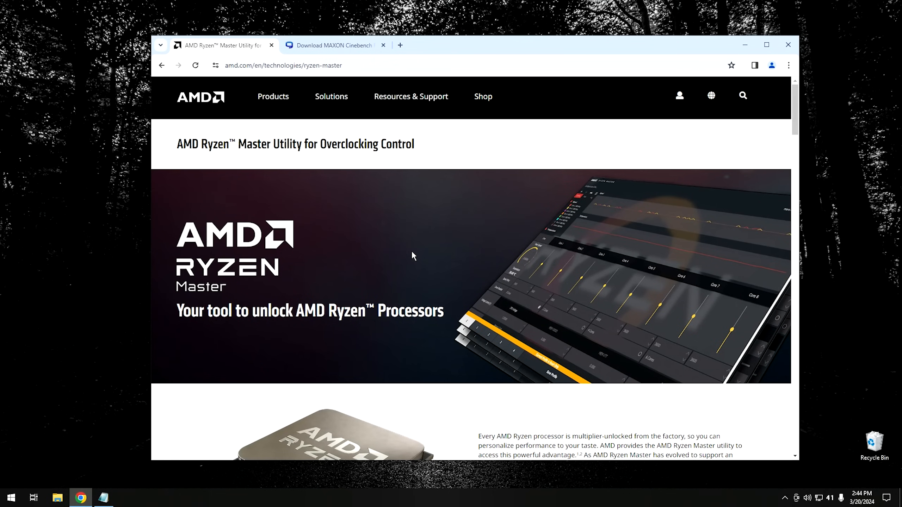
- Find the download on the AMD Ryzen Master page and download the utility
scroll(414, 256, "down", 20)
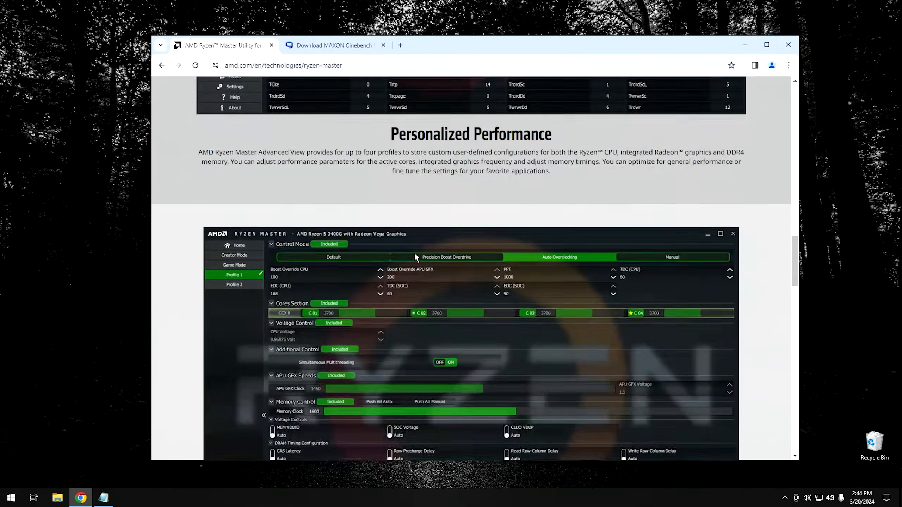
scroll(414, 256, "down", 6)
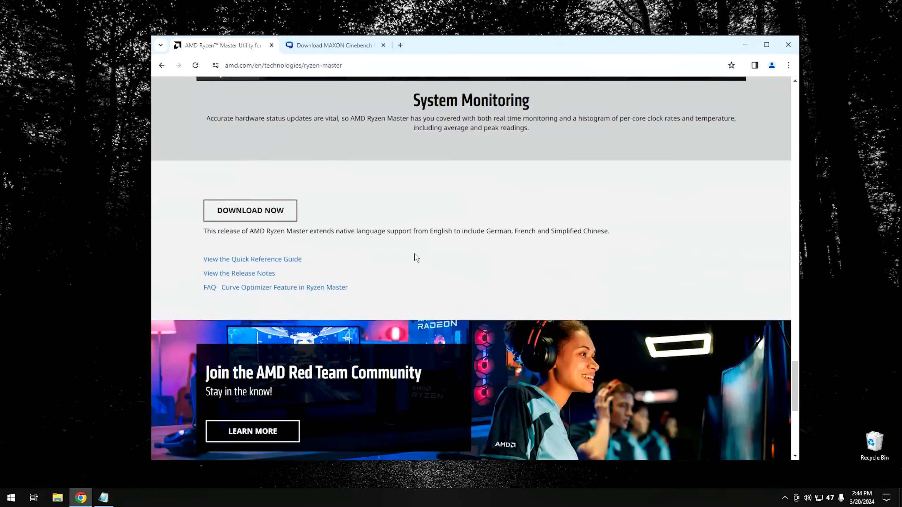
left_click(258, 213)
- Download MAXON Cinebench R23 from the author mirror, show the zip in its folder and minimize the browser
left_click(342, 47)
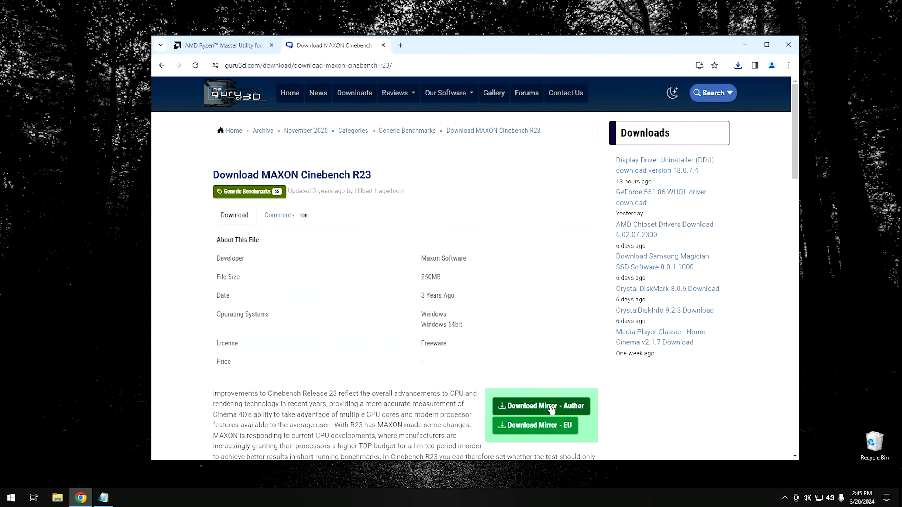
left_click(549, 409)
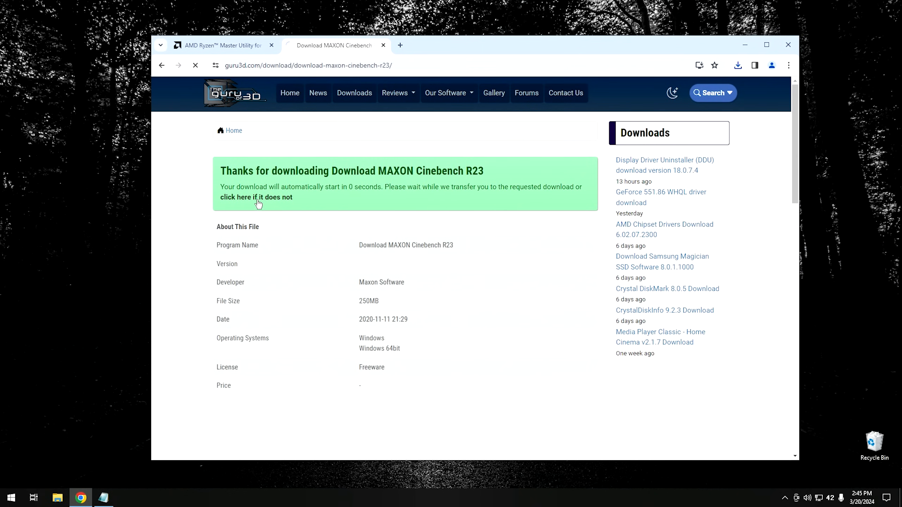
left_click(738, 65)
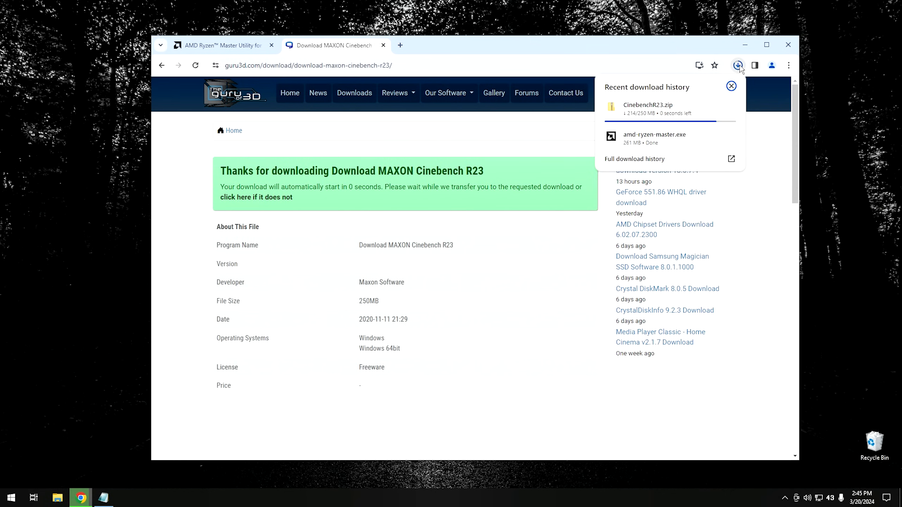
mouse_move(676, 112)
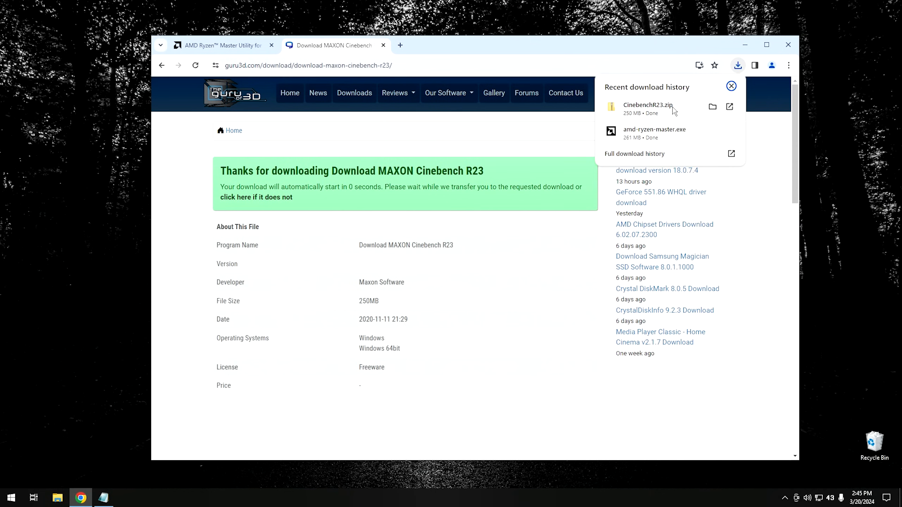
left_click(711, 108)
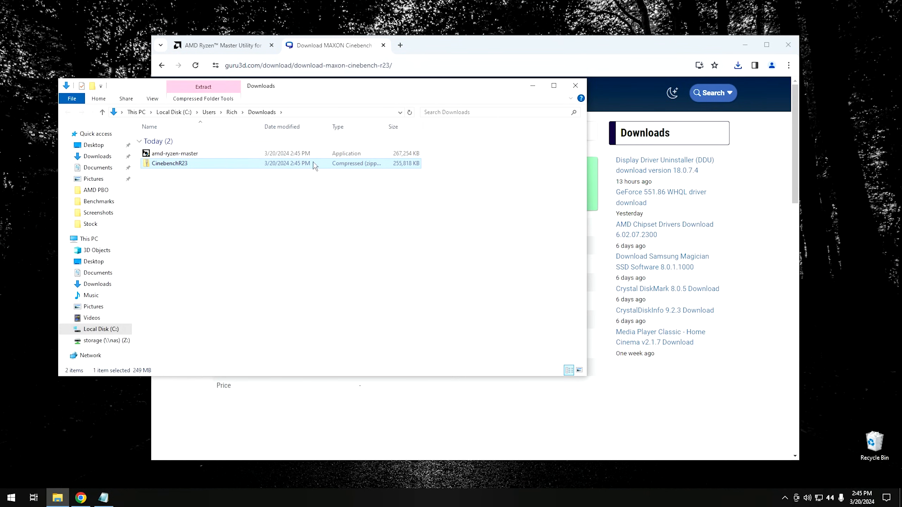
left_click(744, 46)
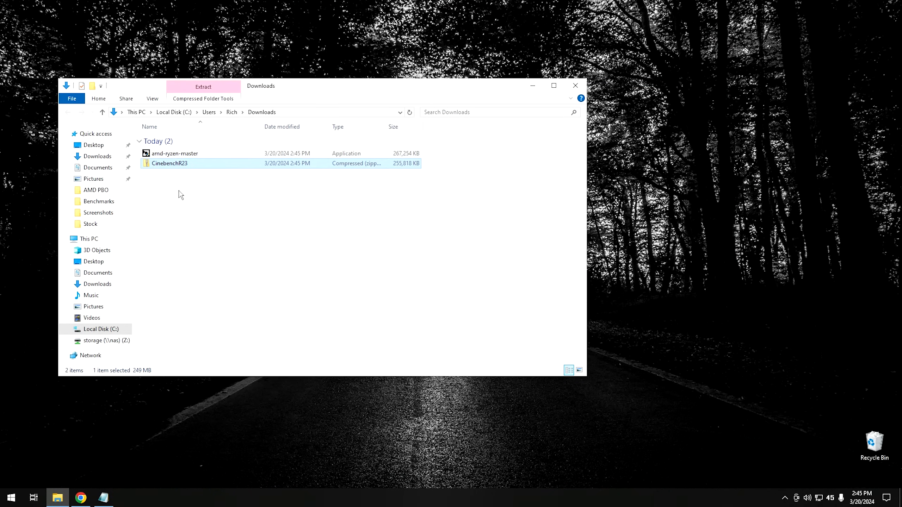
- Extract the CinebenchR23 zip into the suggested CinebenchR23 folder in Downloads and move the progress window aside
left_click_drag(165, 167, 221, 234)
left_click(251, 236)
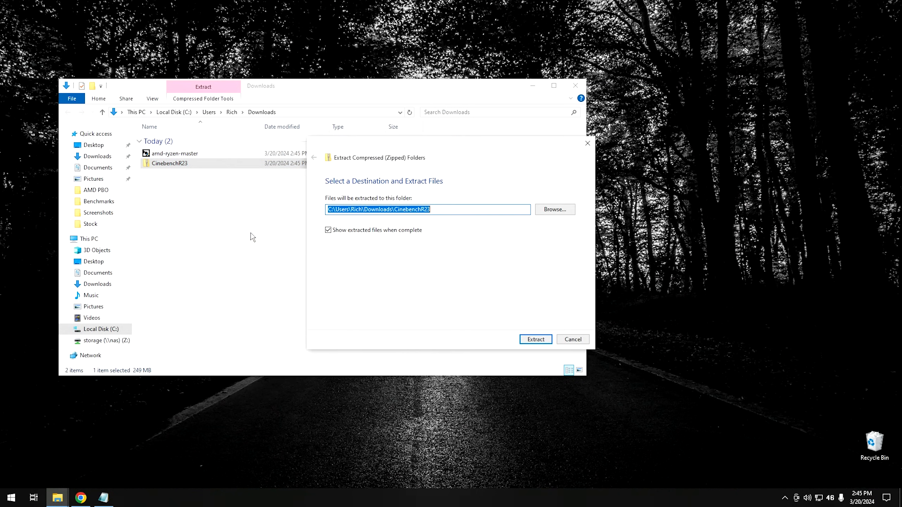
key("Return")
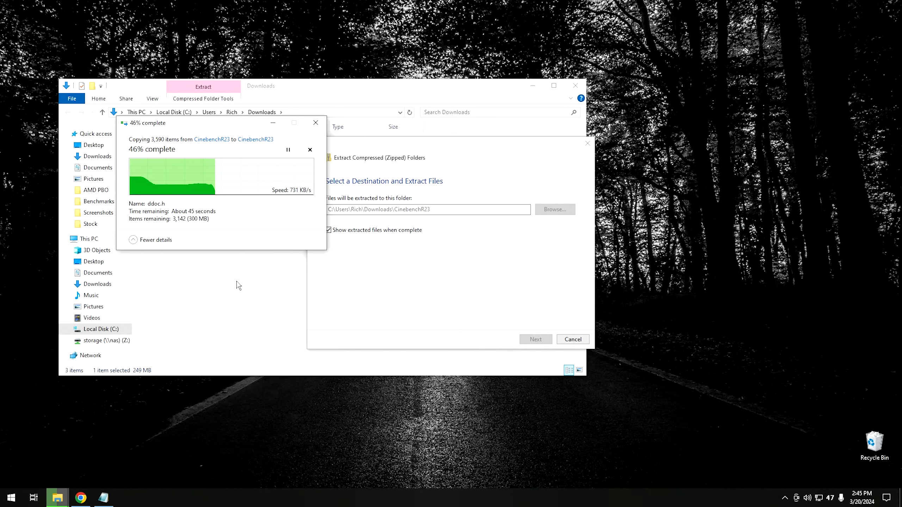
left_click_drag(209, 121, 511, 150)
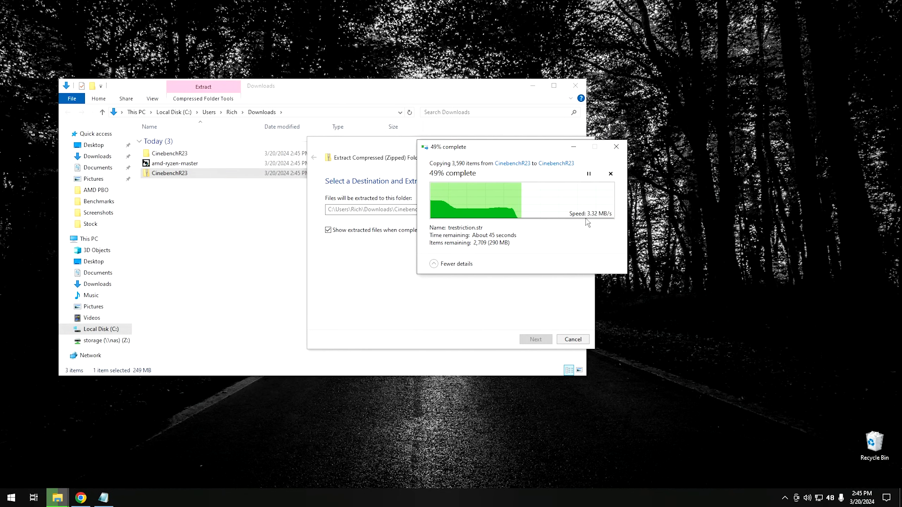
- Run the amd-ryzen-master installer, allow it to make changes to the device and minimize the Downloads window
left_click(193, 165)
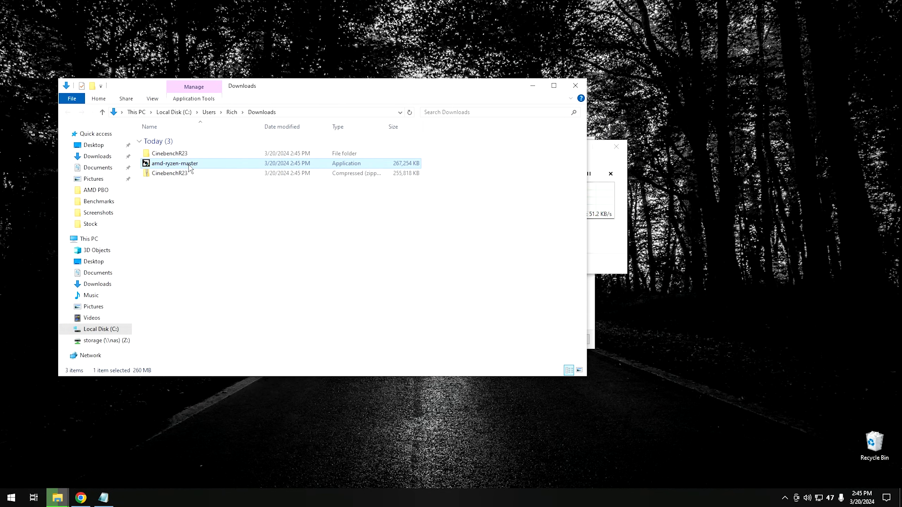
double_click(194, 165)
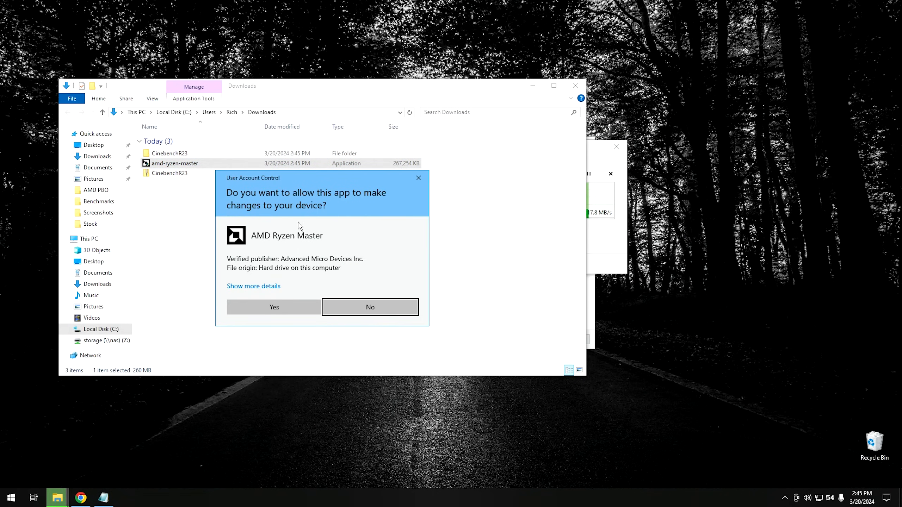
left_click(275, 307)
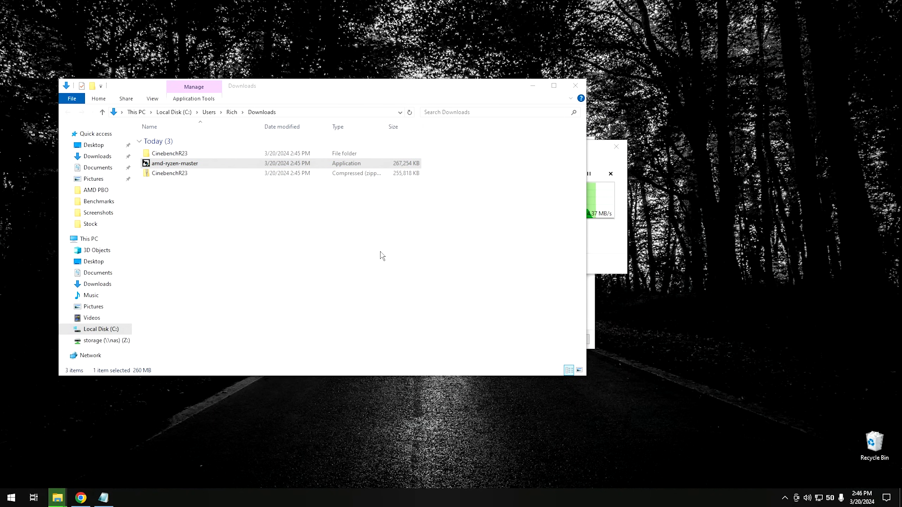
left_click(533, 86)
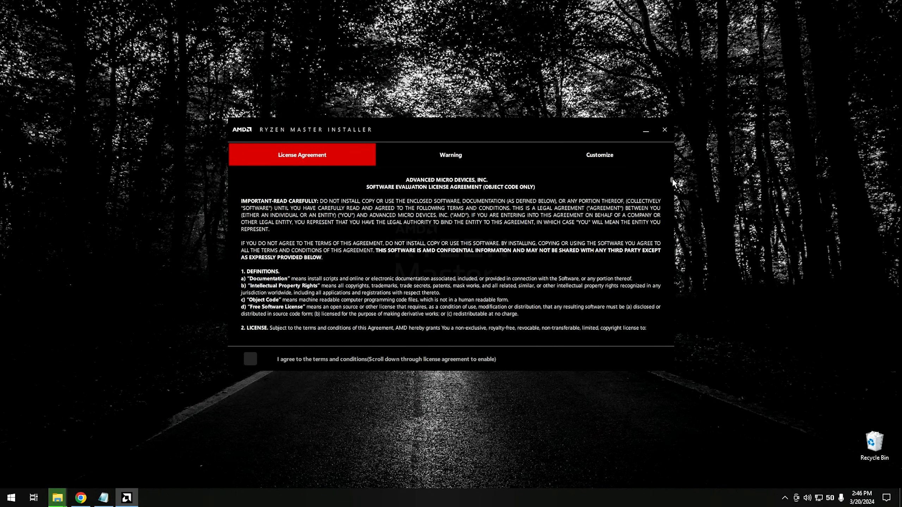
- Agree to the Ryzen Master license terms, accept the warning and start the installation
left_click_drag(672, 179, 673, 364)
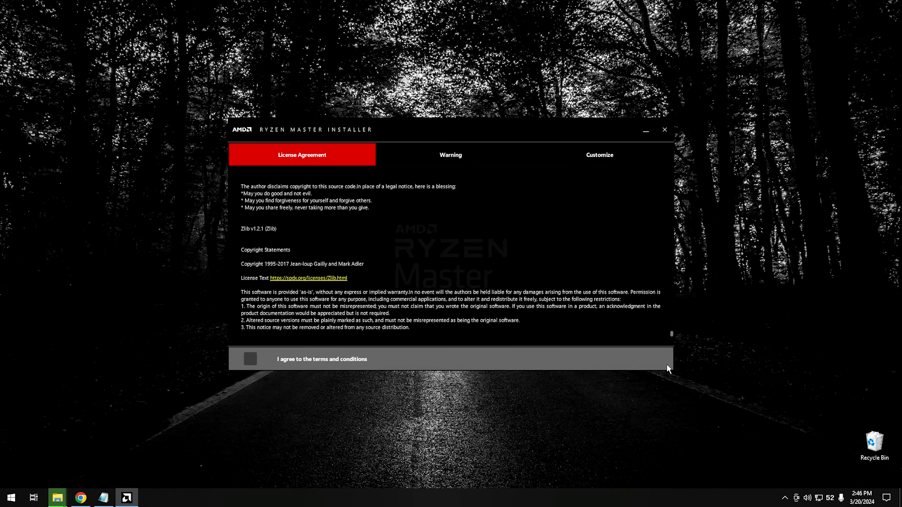
left_click(250, 359)
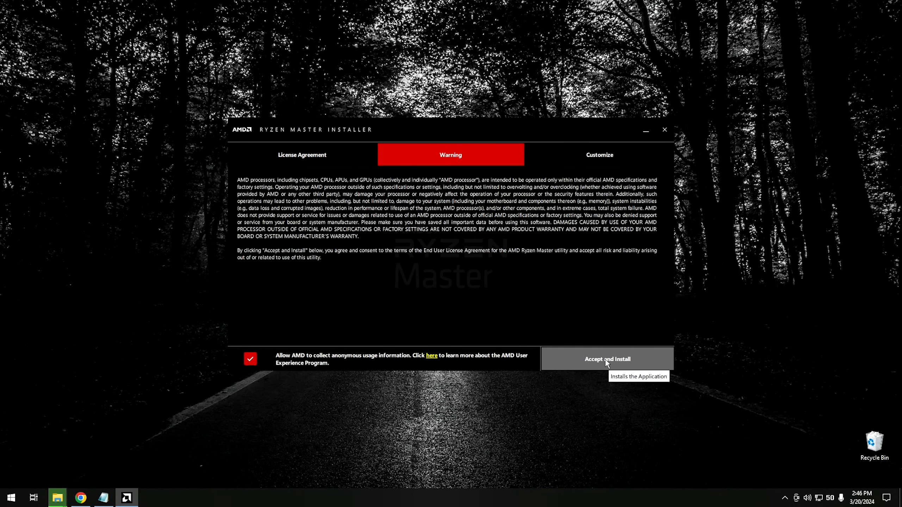
left_click(570, 357)
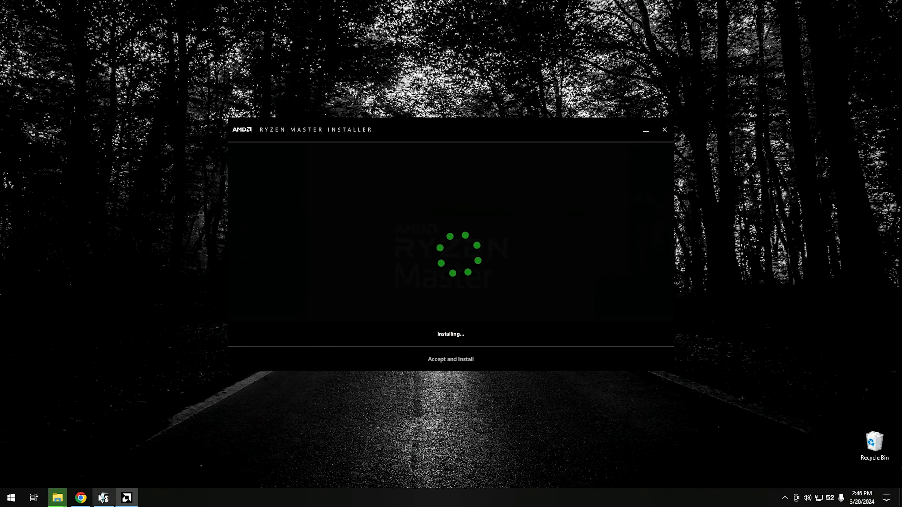
- Check the progress of the Cinebench extraction, then minimize the extracted CinebenchR23 folder window
mouse_move(61, 501)
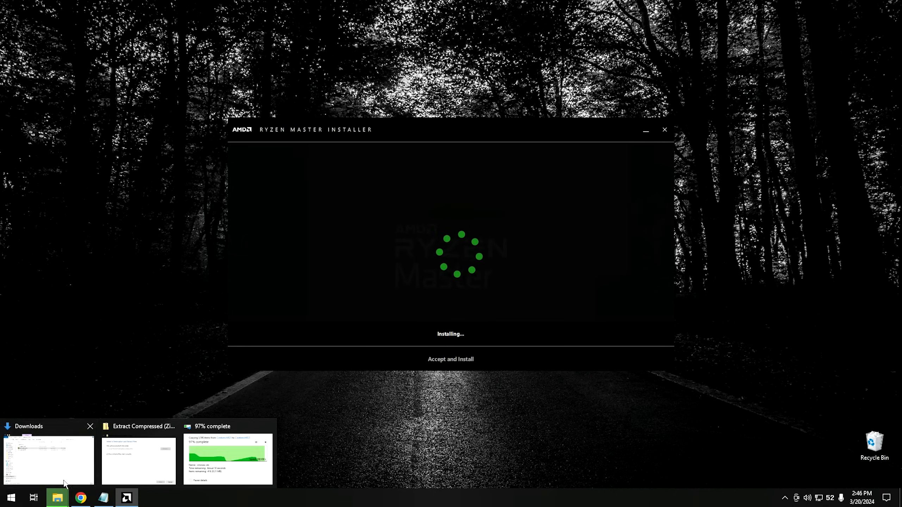
left_click(231, 460)
left_click_drag(499, 145, 771, 149)
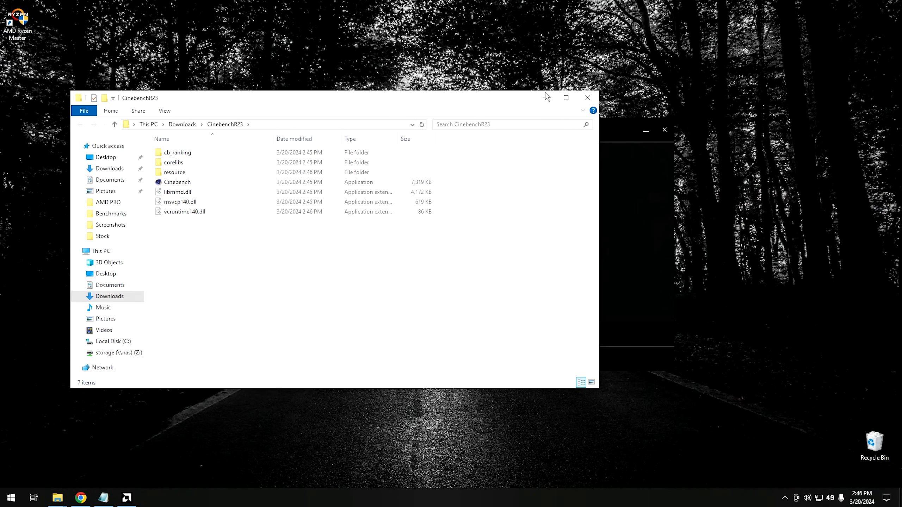
left_click(546, 100)
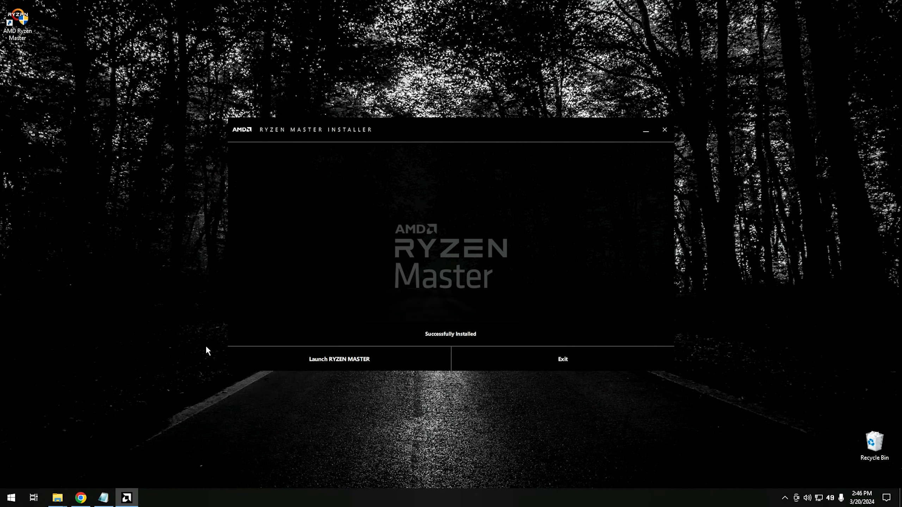
- Launch Ryzen Master from the finished installer and accept its overclocking warning
left_click(345, 358)
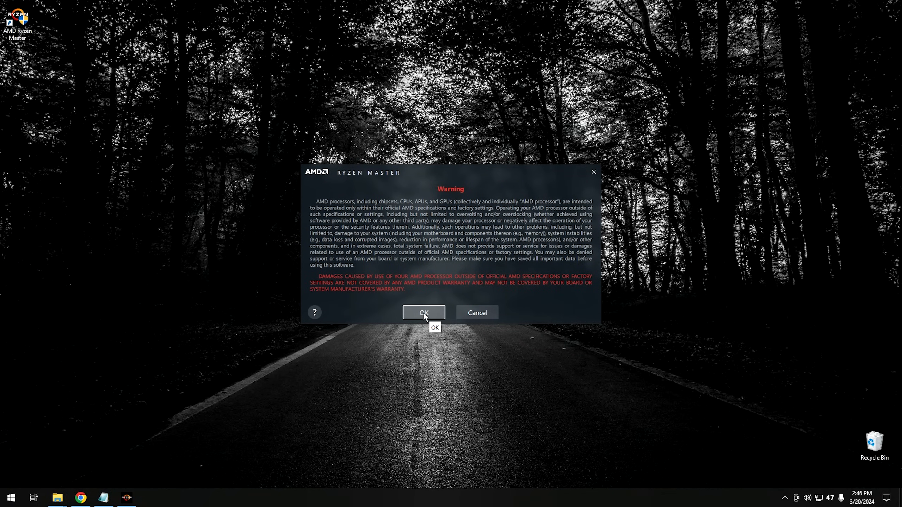
left_click(425, 315)
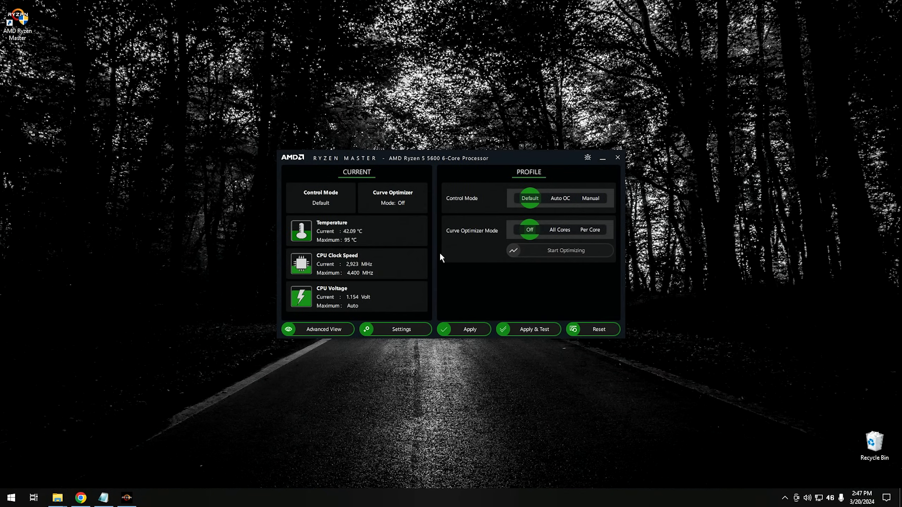
left_click_drag(439, 159, 411, 158)
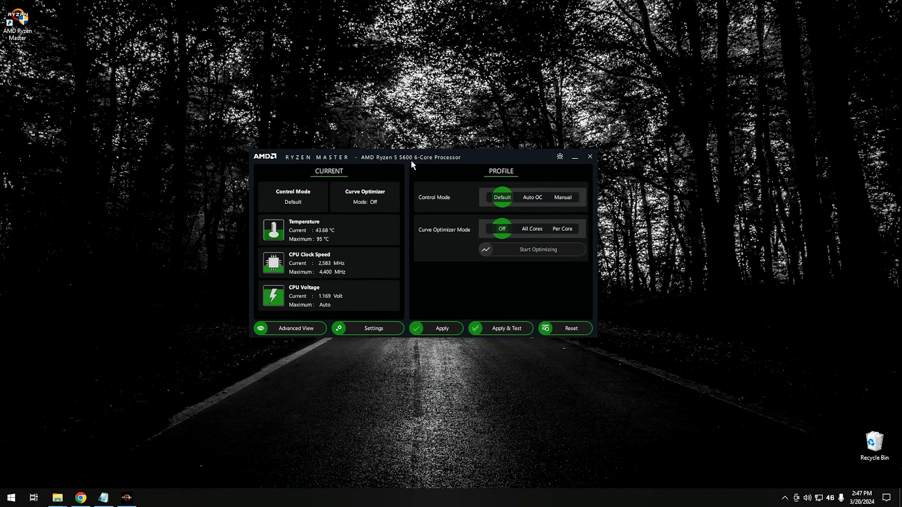
- Switch Ryzen Master to the advanced view and expand CCD 0 to show the individual cores
left_click(292, 330)
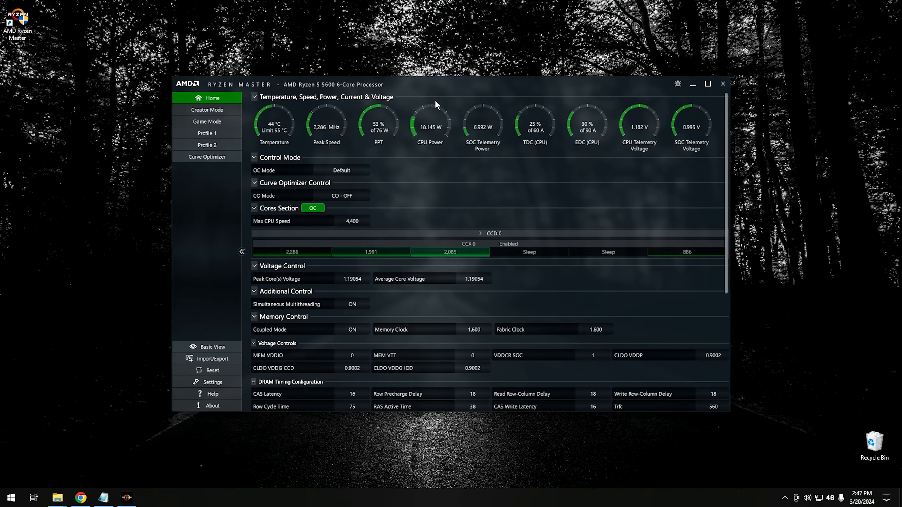
left_click_drag(442, 88, 455, 63)
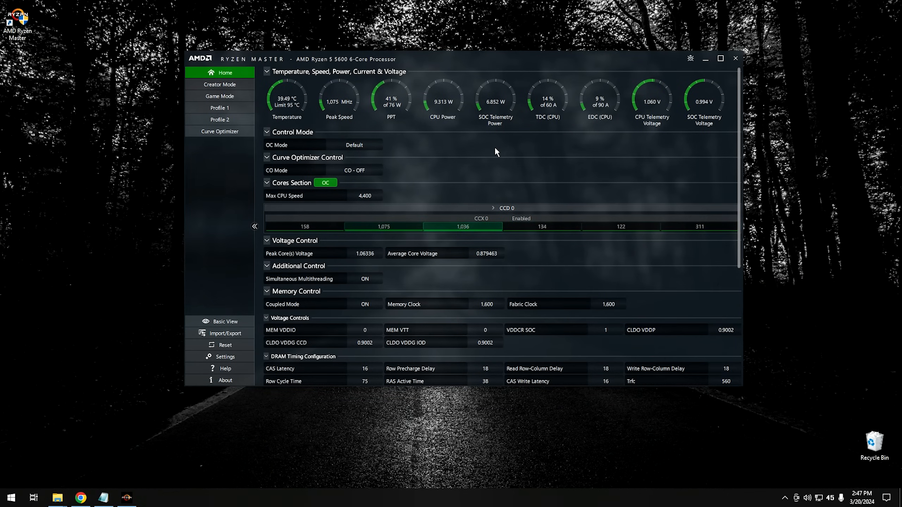
left_click(493, 208)
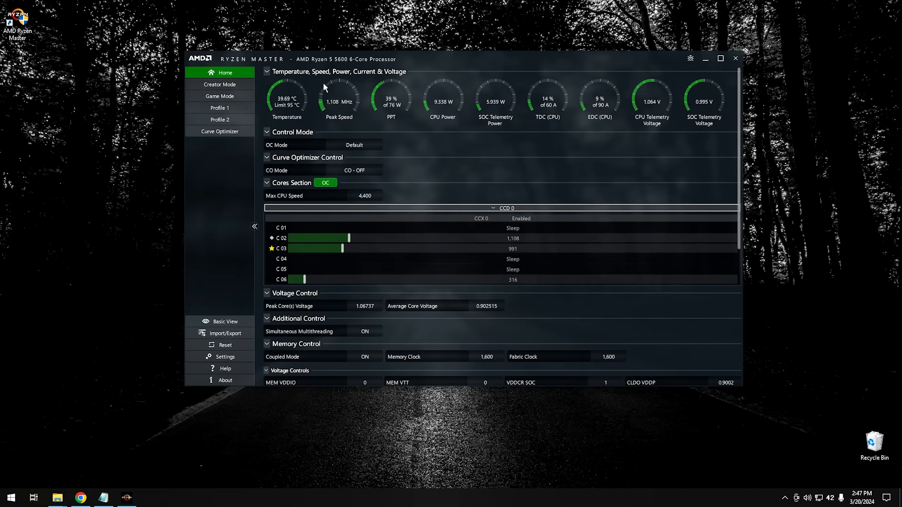
- In Profile 1, set the control mode to Auto Overclocking and raise Boost Override CPU to 200
left_click(228, 109)
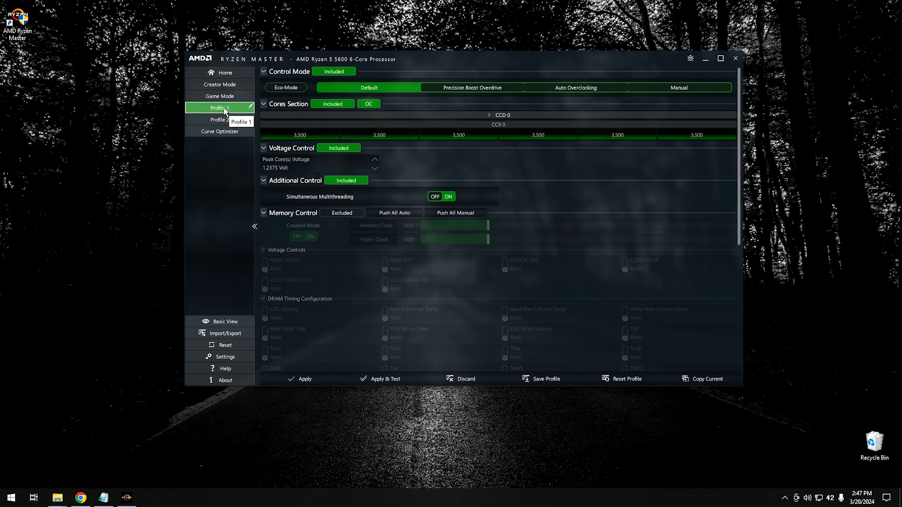
left_click(472, 88)
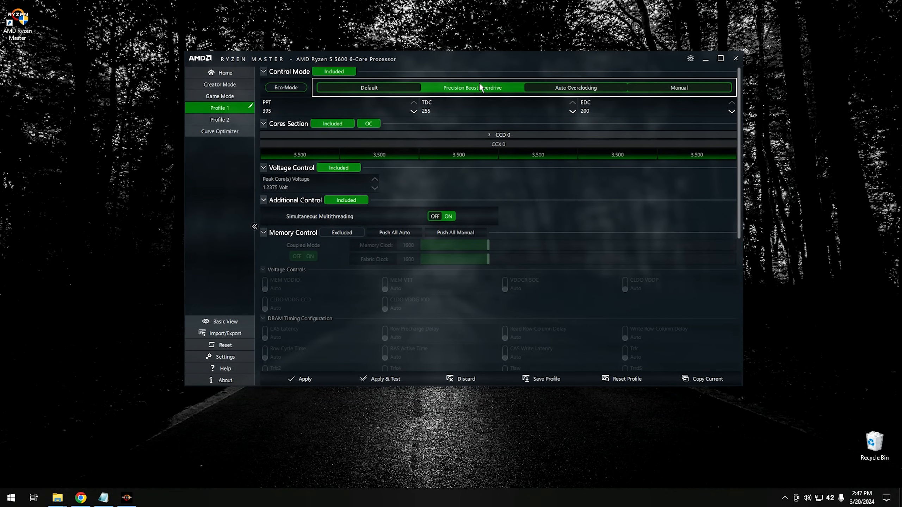
left_click(570, 88)
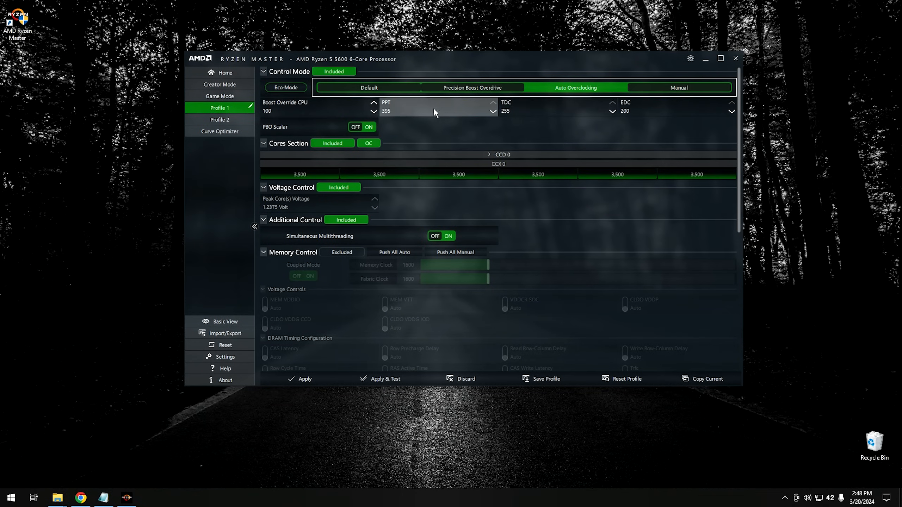
mouse_move(431, 110)
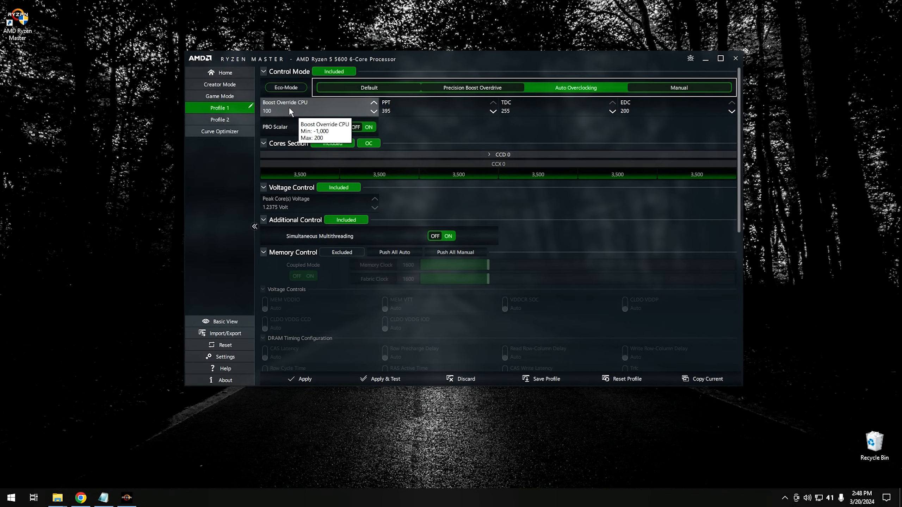
left_click(374, 103)
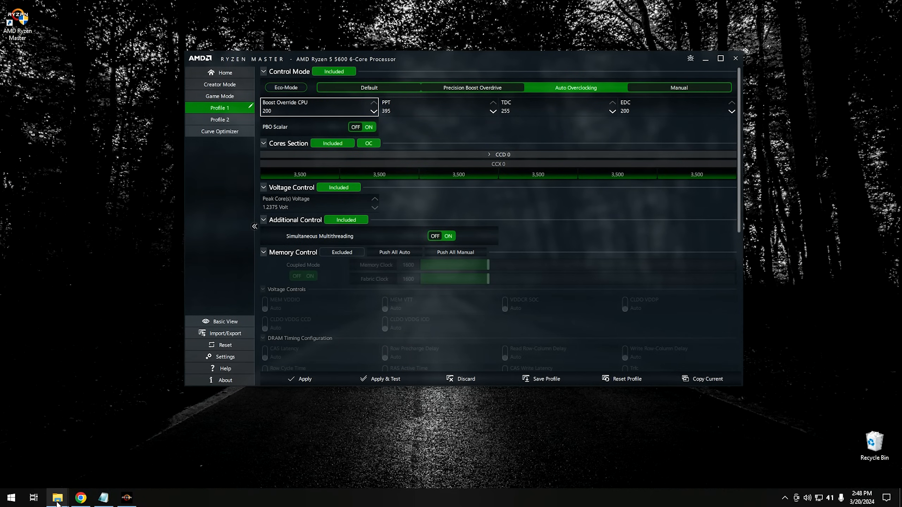
- Open Cinebench from the CinebenchR23 folder, run the multi-core CPU test and check the score in the ranking
mouse_move(57, 503)
left_click(126, 462)
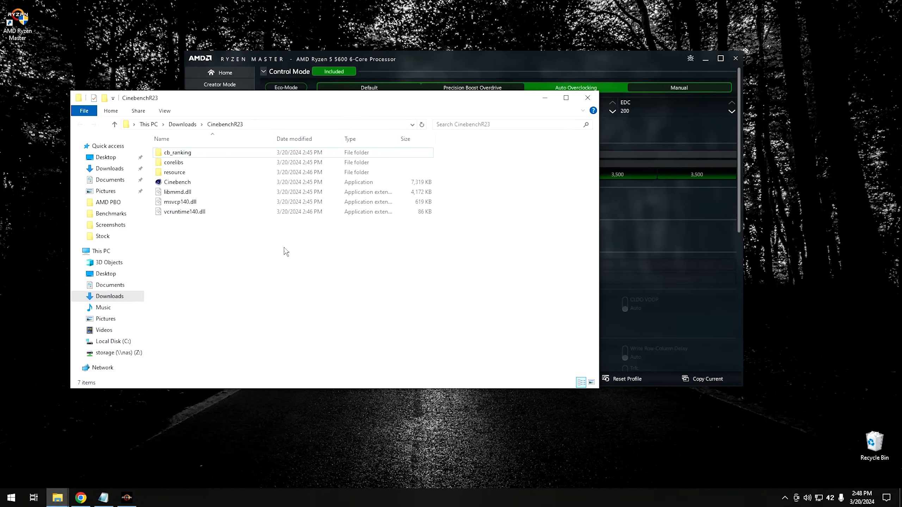
left_click(173, 181)
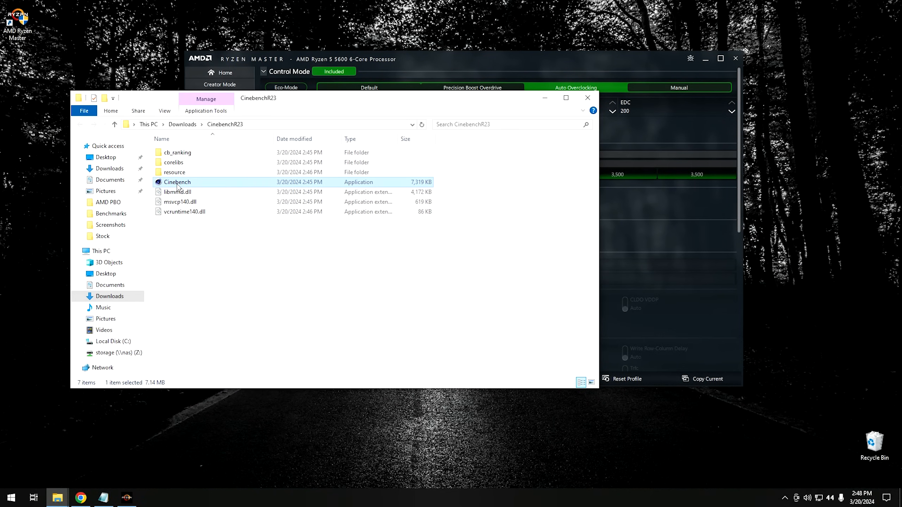
double_click(177, 182)
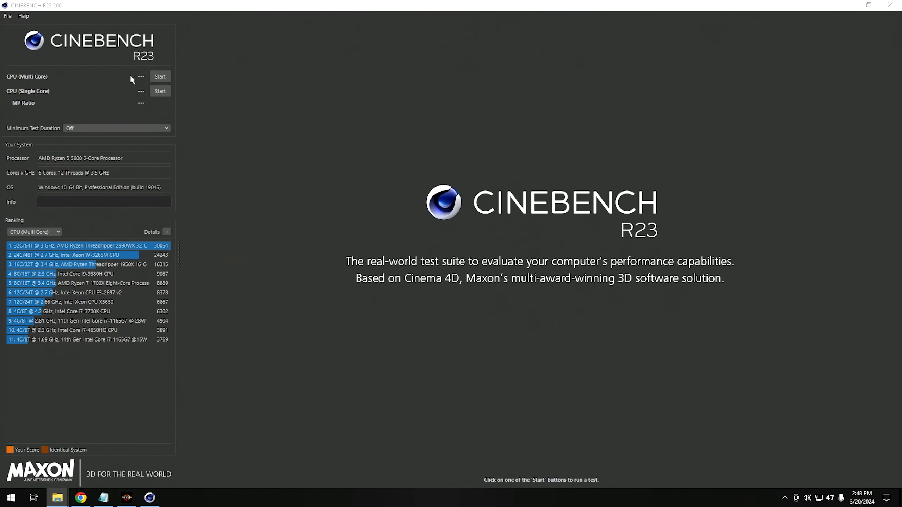
left_click(160, 77)
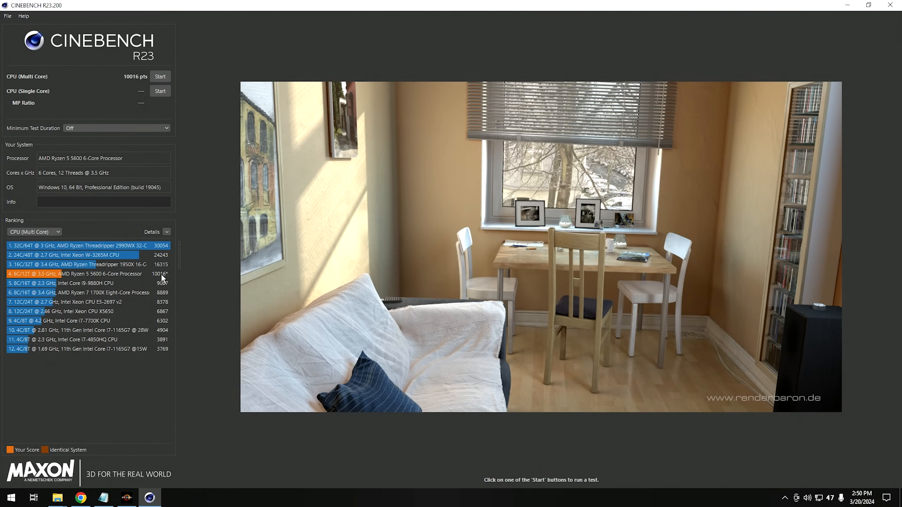
mouse_move(160, 273)
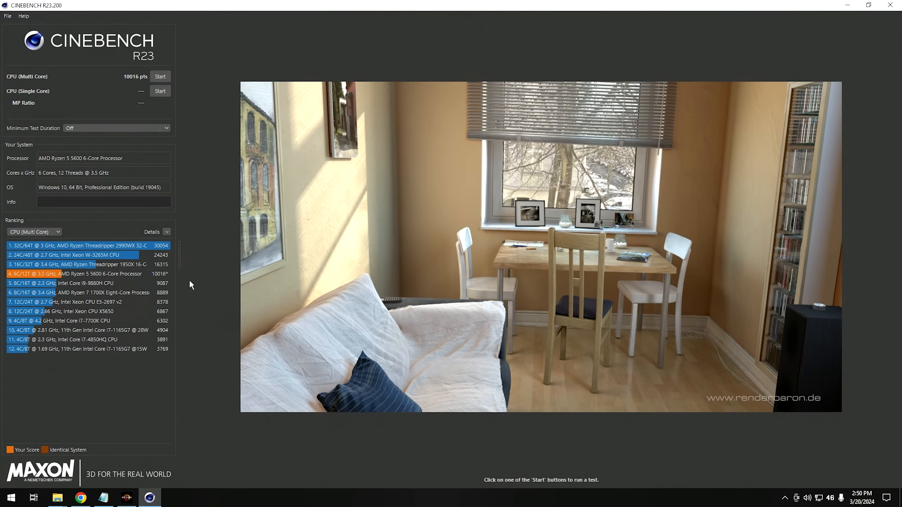